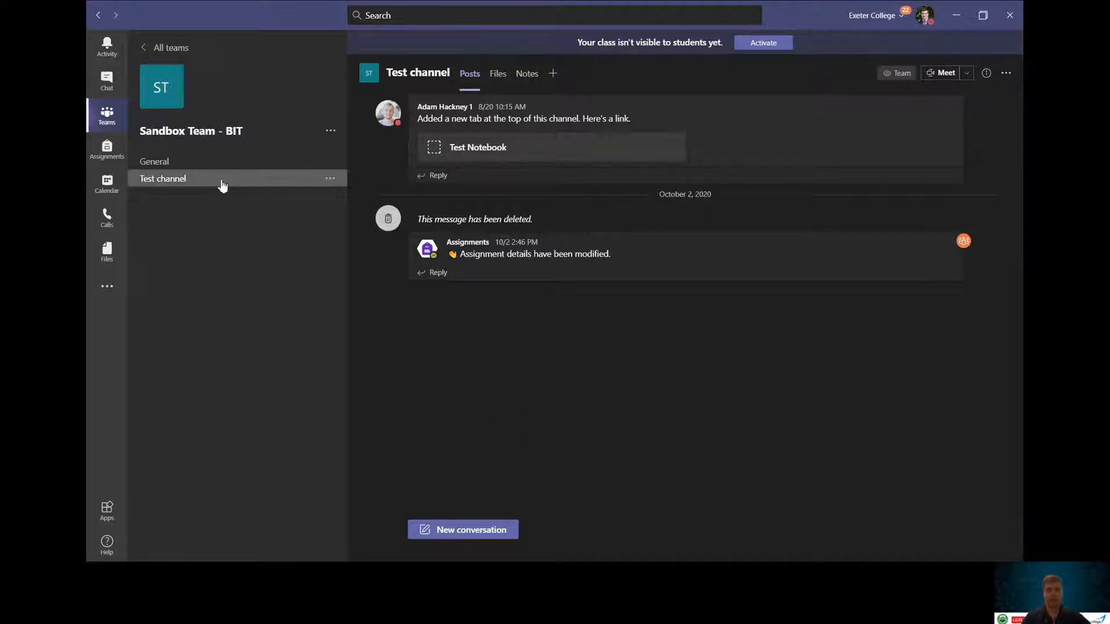
Step: Start a Forms poll in a new Test channel conversation with the question "How are you all doing today?"
left_click(507, 534)
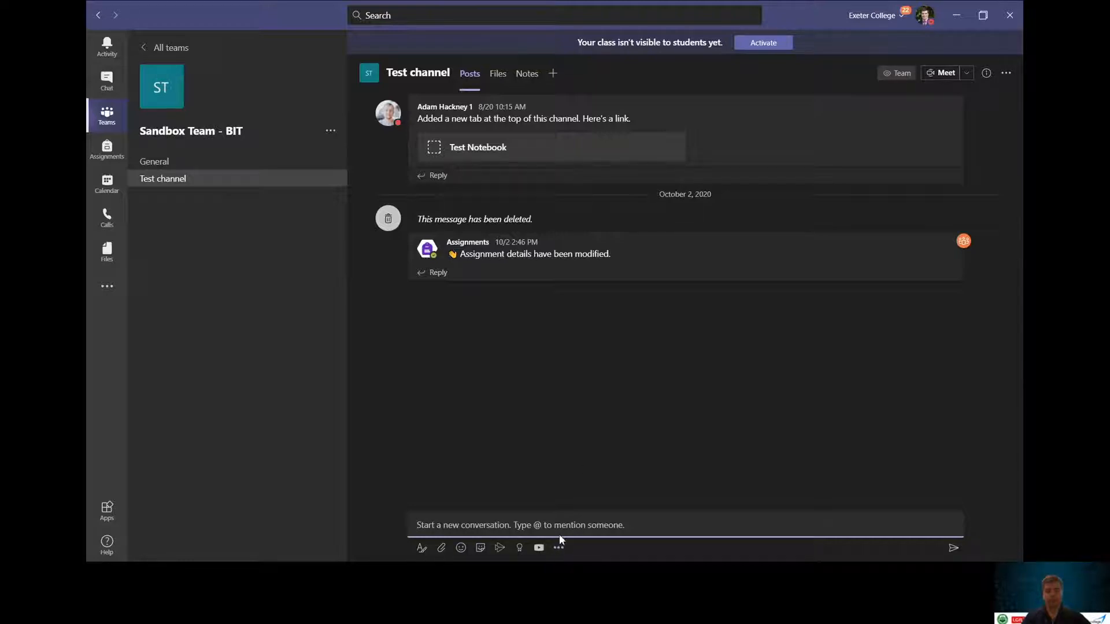
left_click(557, 548)
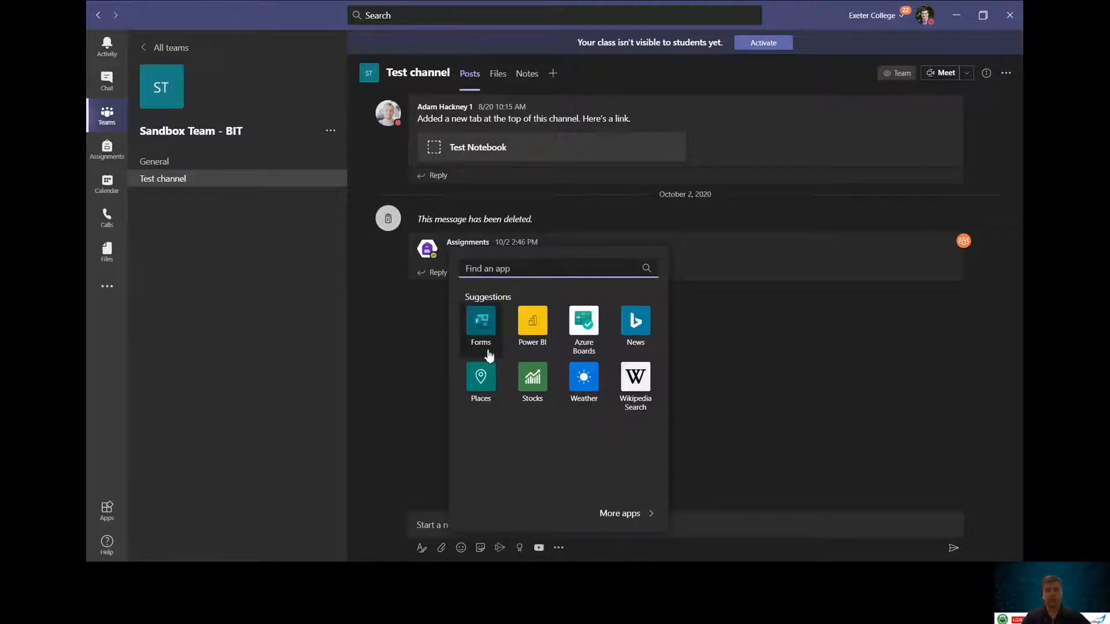
left_click(727, 345)
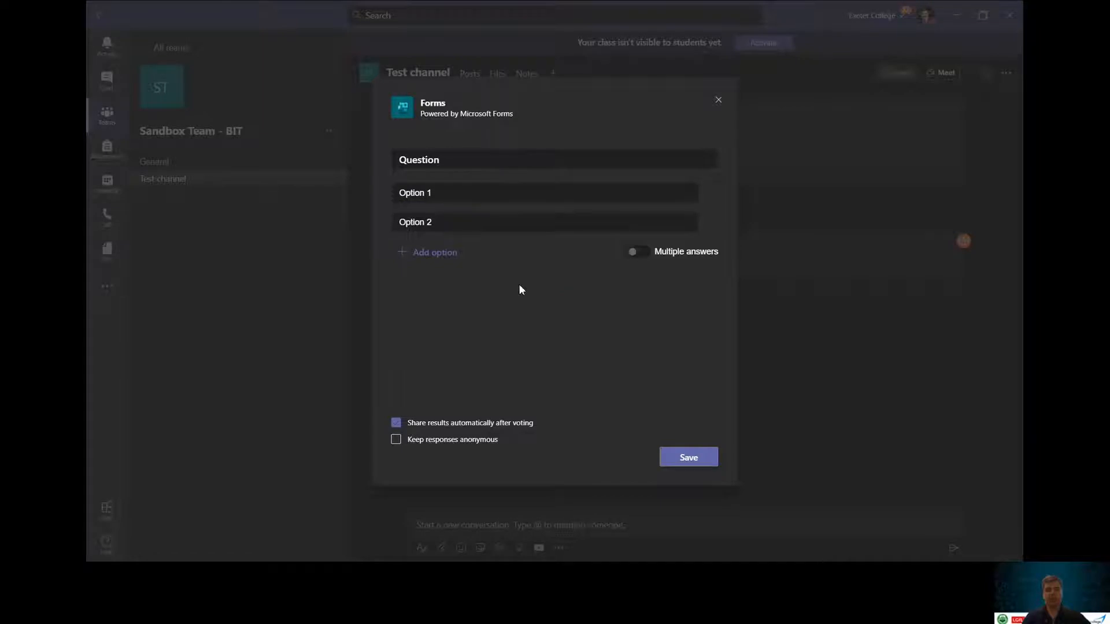
left_click(467, 160)
double_click(475, 161)
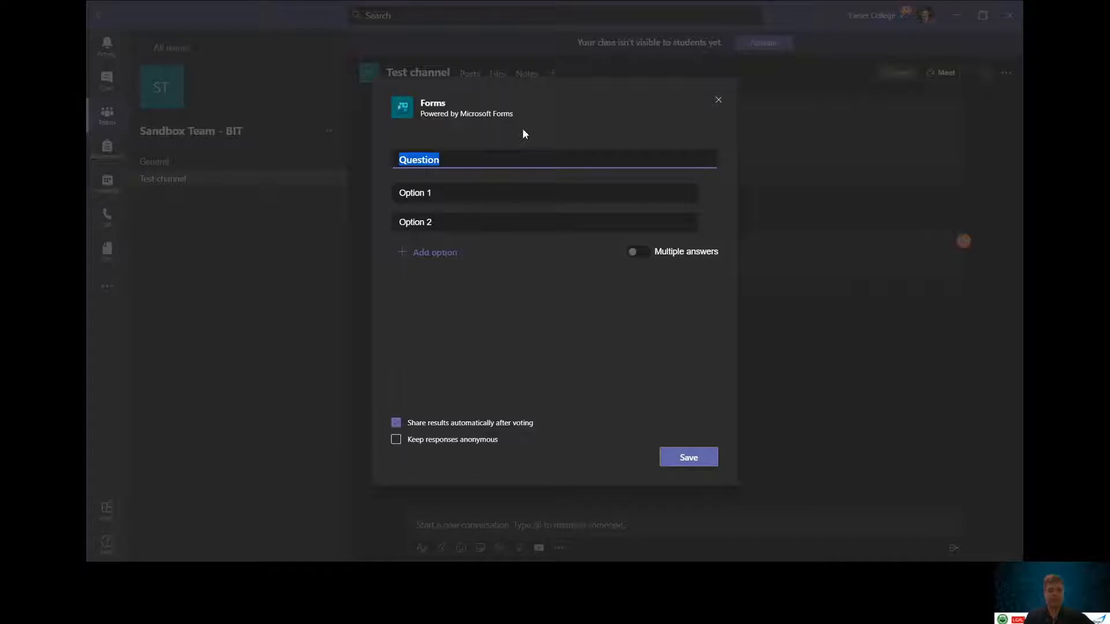
type("How are you a")
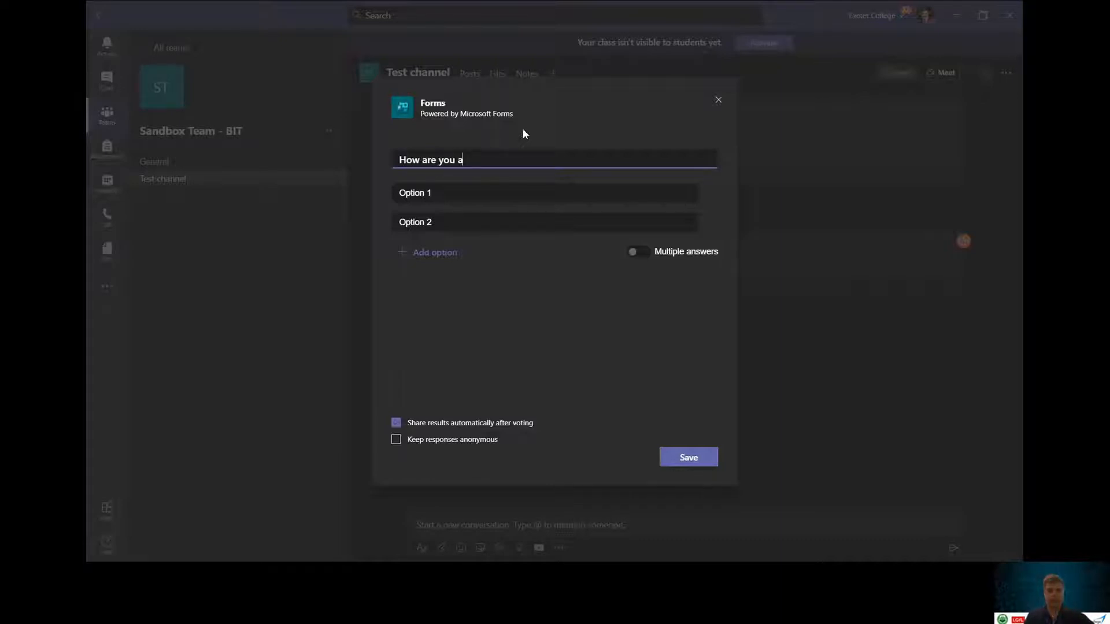
type("ll doing today>")
type("?")
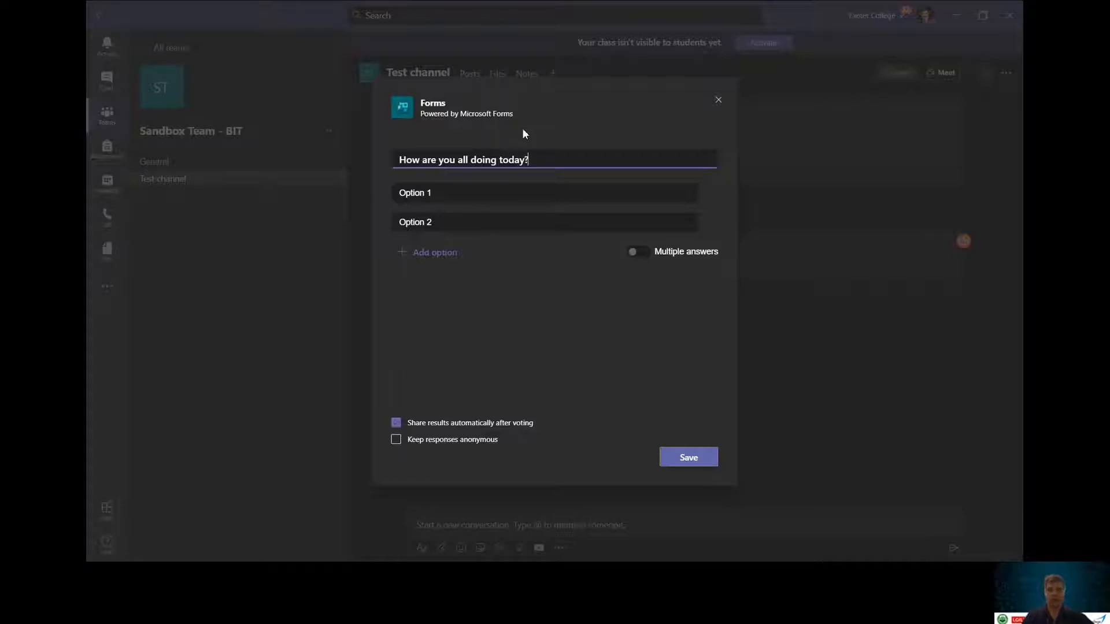
Step: Give the poll three answer options: "Great", "Okay" and "Not great"
left_click(458, 191)
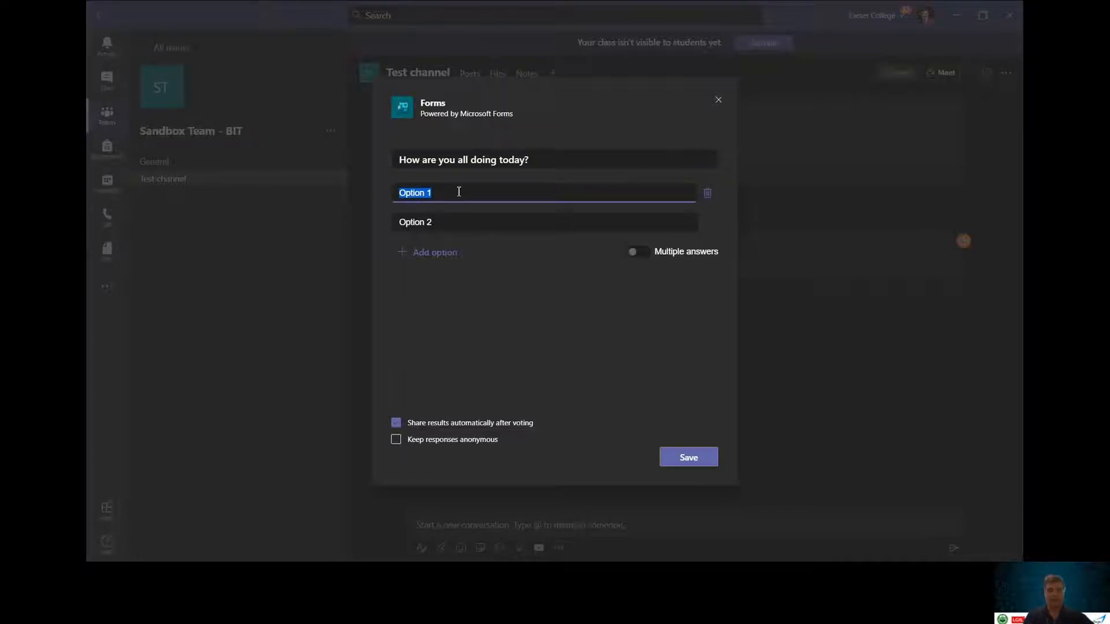
type("Great")
key("Tab")
type("Okay")
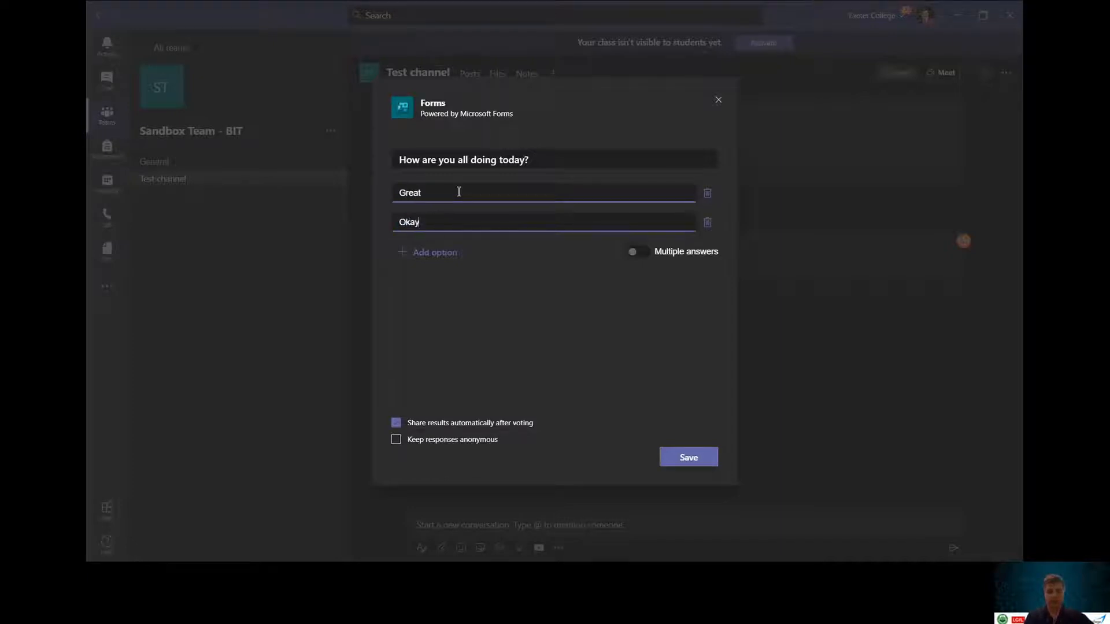
key("Tab")
key("Return")
type("Not")
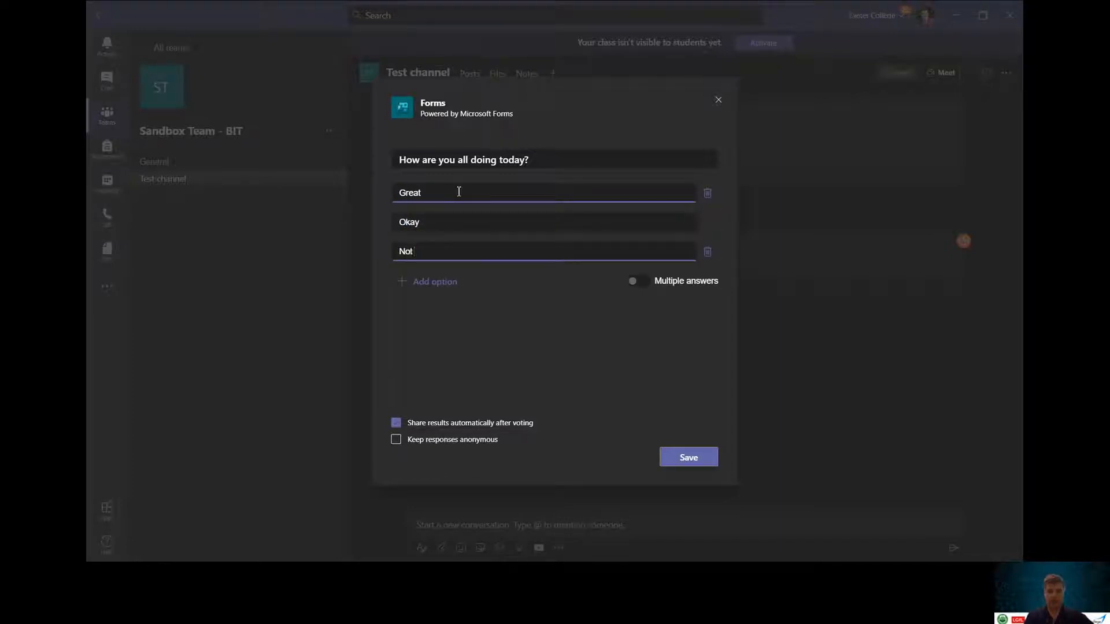
type(" great")
left_click(518, 384)
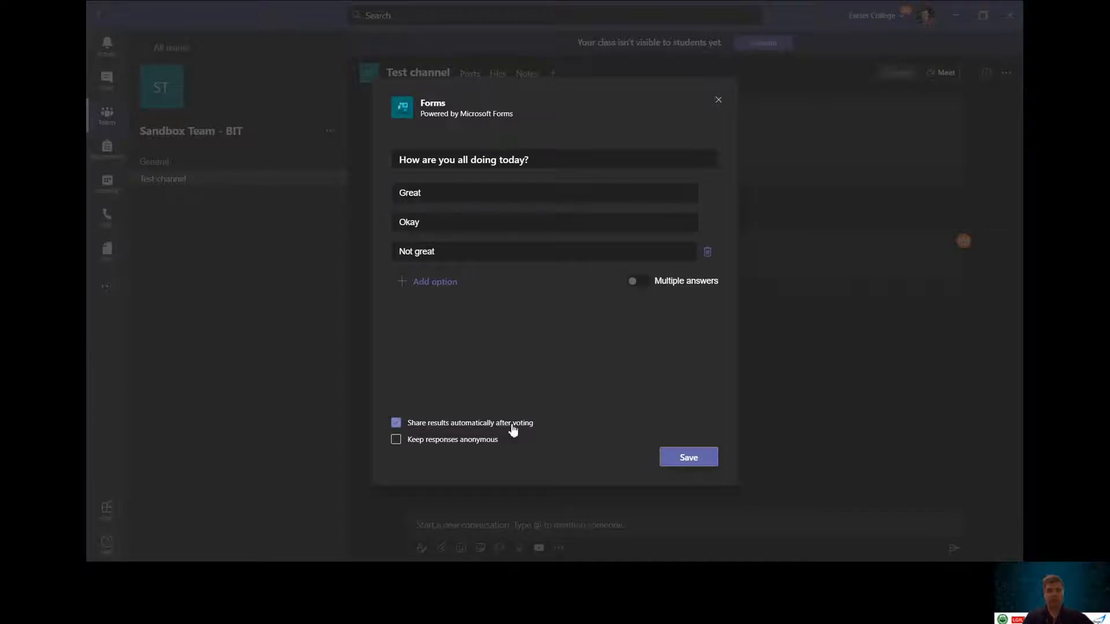
Step: Turn off automatic sharing of results after voting, keep responses non-anonymous, and save and send the poll to the channel
left_click(442, 426)
left_click(444, 445)
left_click(681, 466)
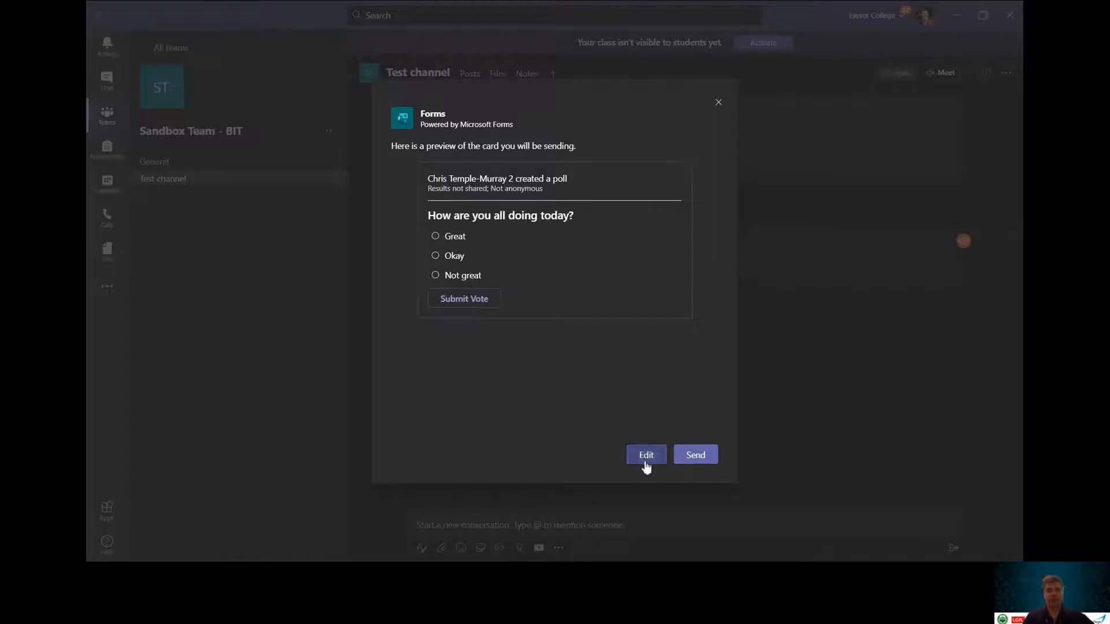
left_click(706, 459)
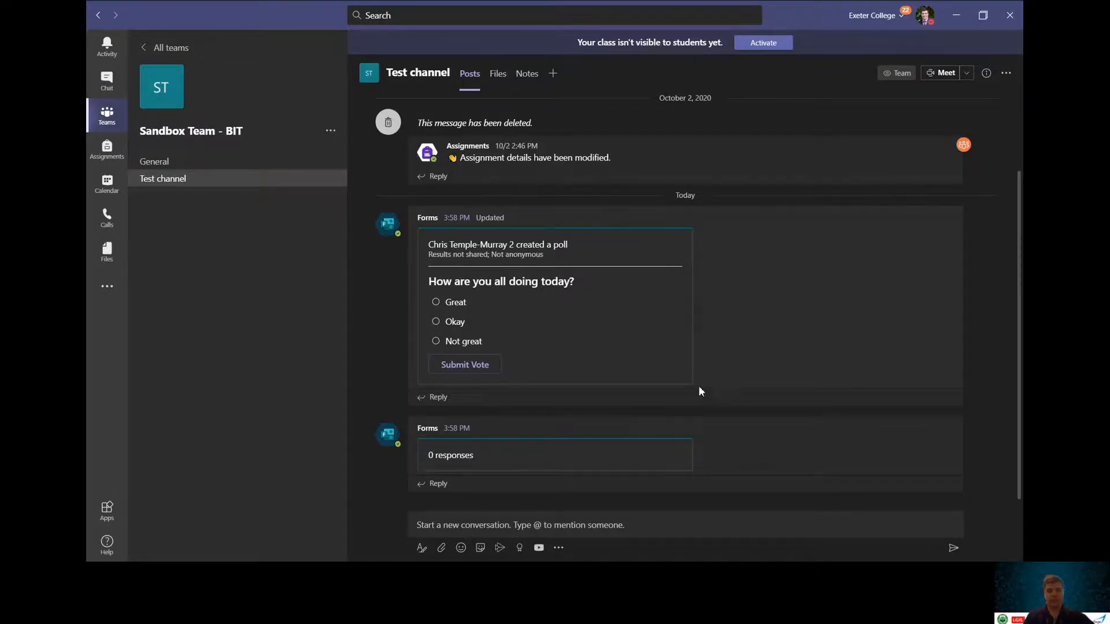
Step: Start a second Forms poll in the channel with the question "Are you ready to submit your assignment on Friday?"
left_click(558, 550)
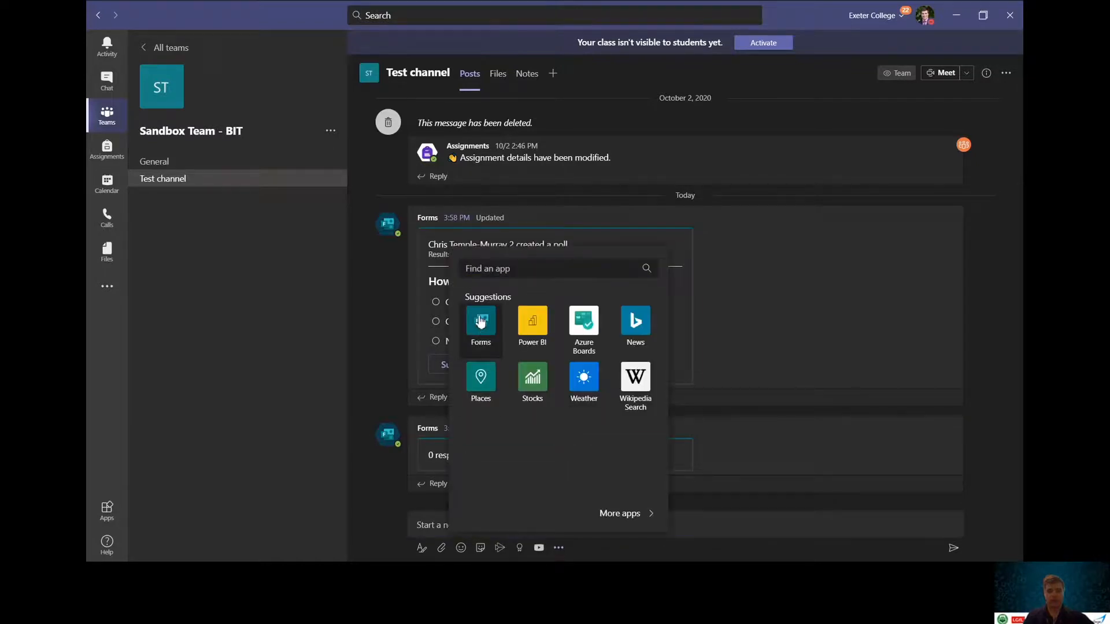
left_click(720, 357)
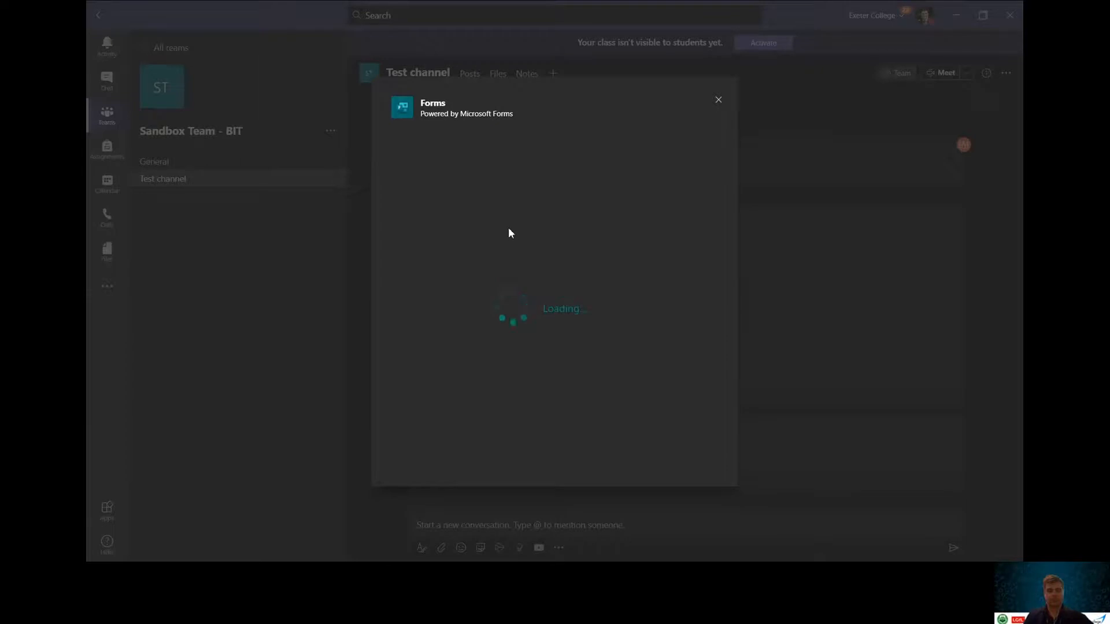
left_click(469, 162)
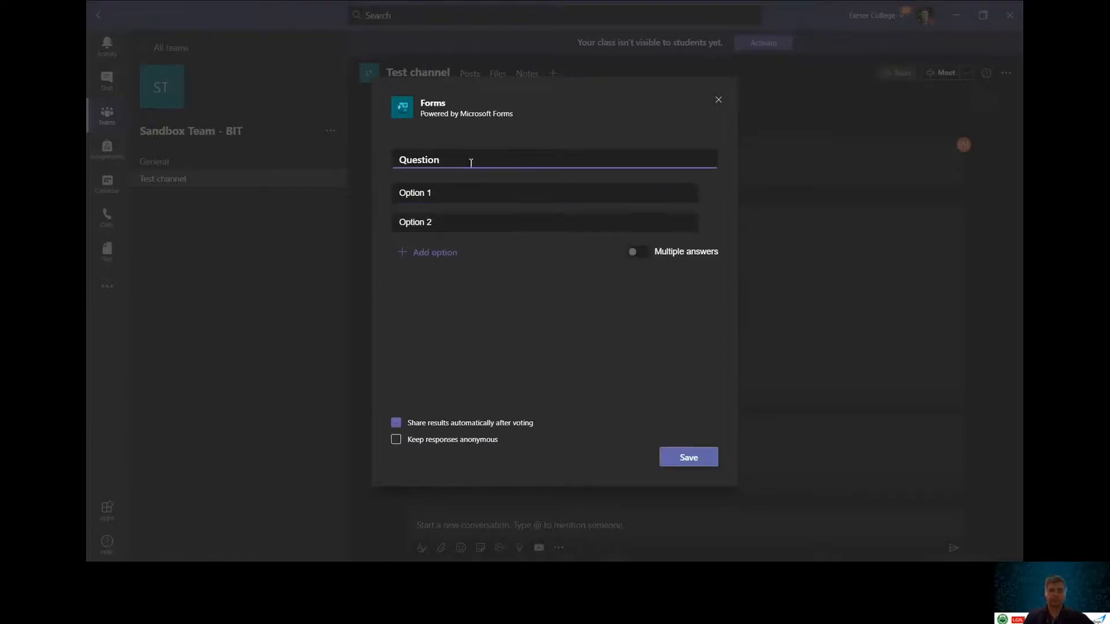
key("BackSpace")
key("BackSpace")
key("BackSpace")
key("BackSpace")
key("BackSpace")
key("BackSpace")
key("BackSpace")
key("BackSpace")
type("Are you")
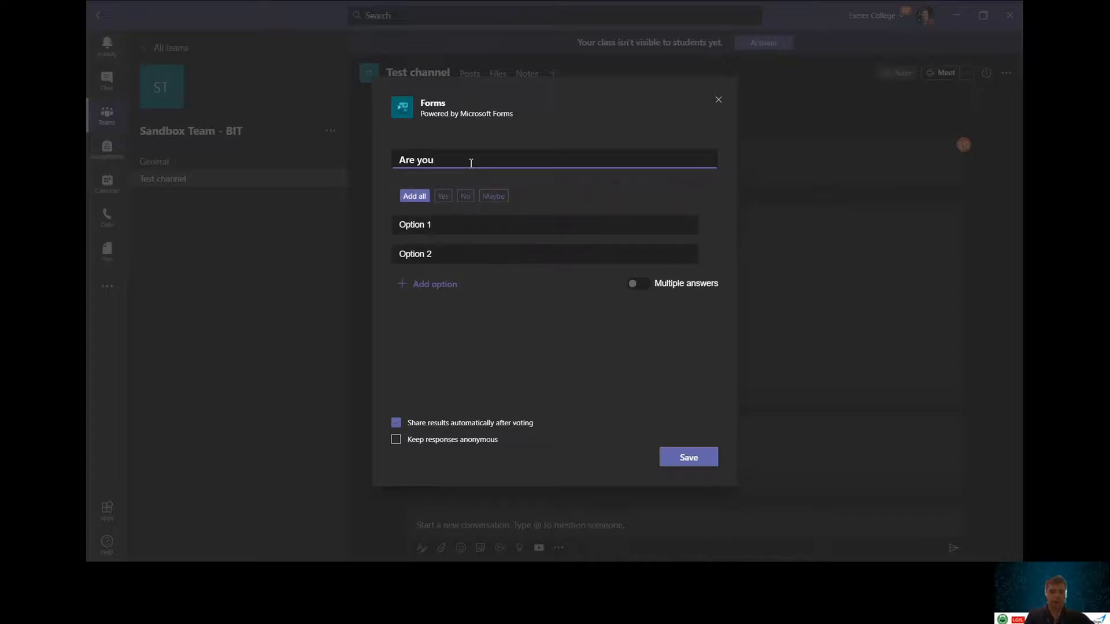
type(" ready to submit your assignment on Friday>")
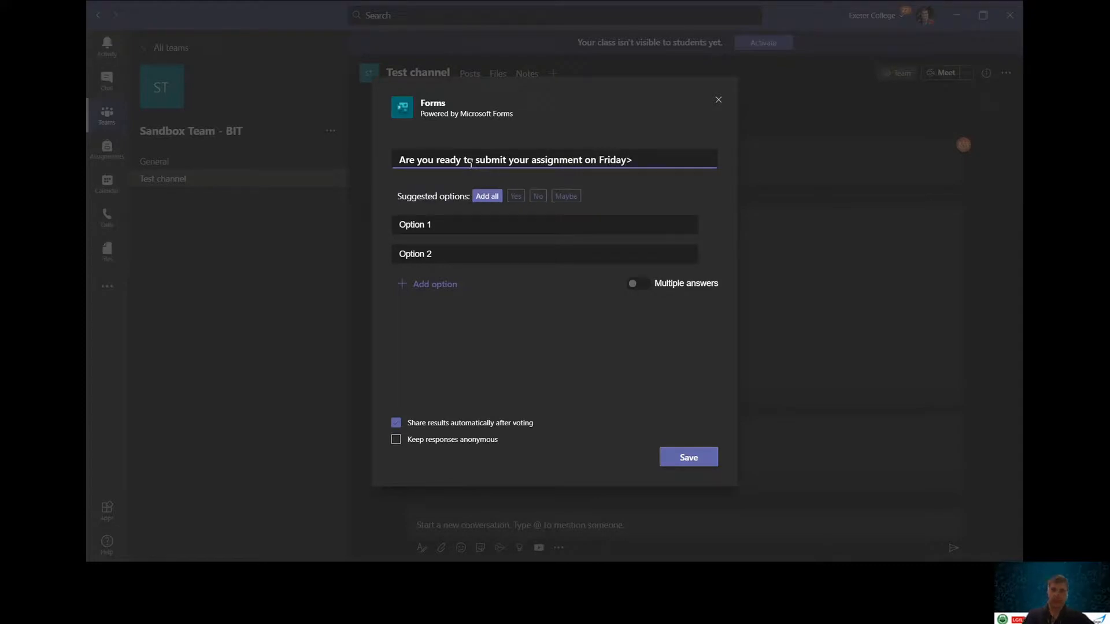
key("BackSpace")
type("?")
Step: Add the suggested answers "Yes" and "No" to the assignment poll, then save and send it to the channel
left_click(515, 196)
left_click(515, 197)
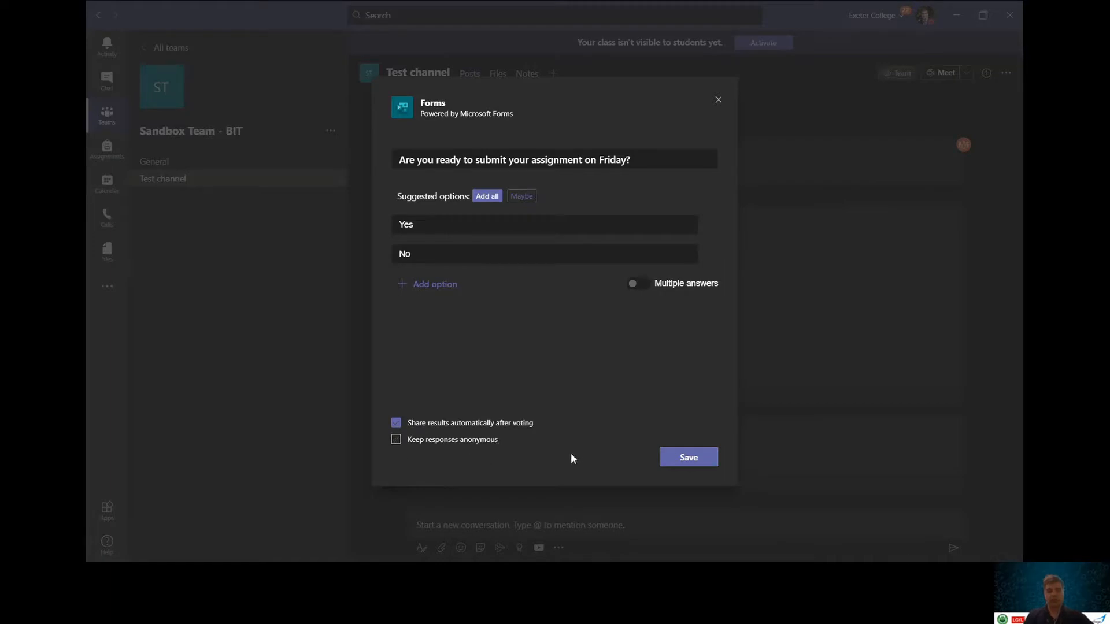
left_click(688, 460)
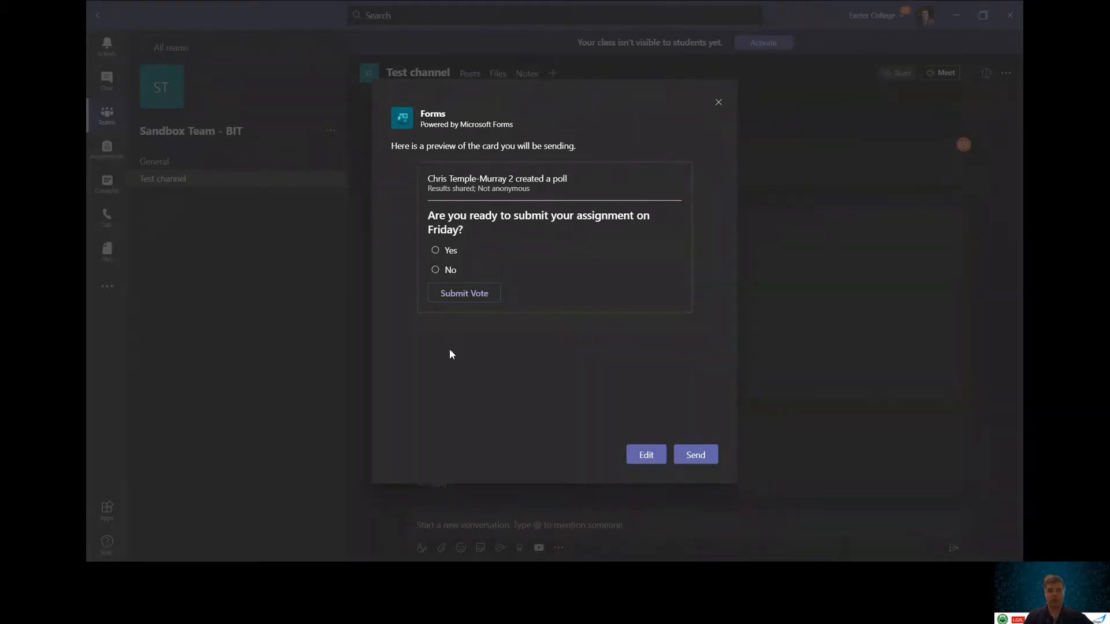
left_click(696, 457)
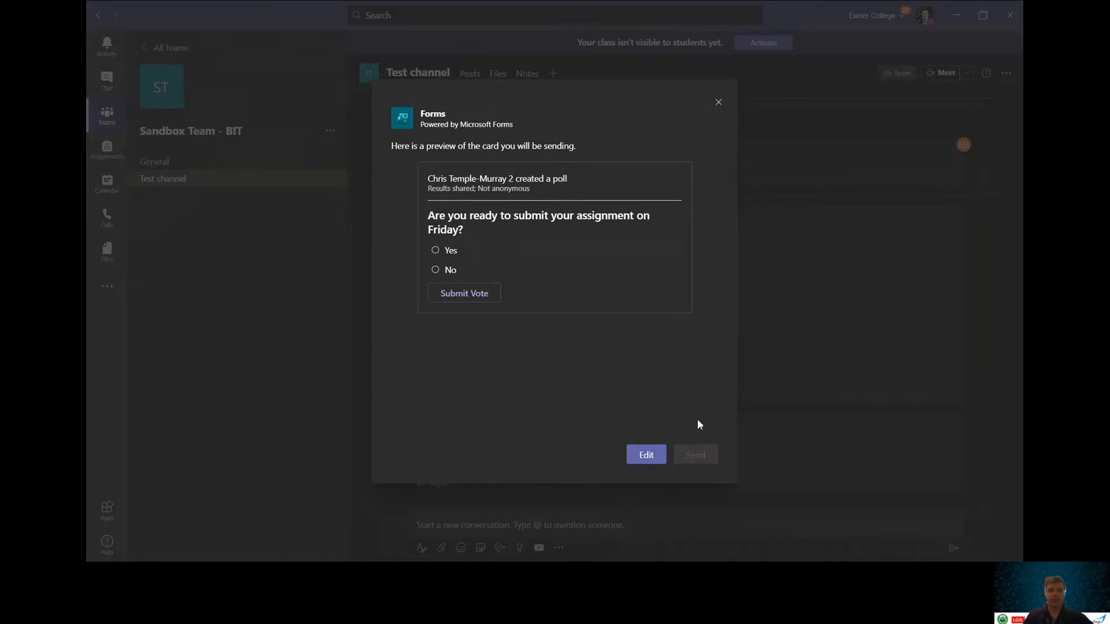